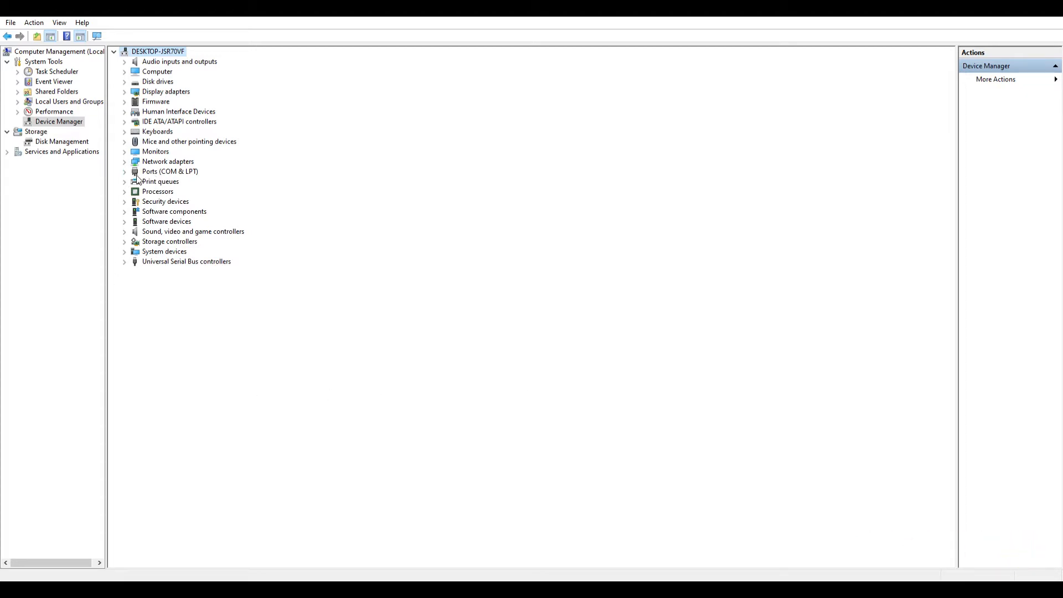
- Expand the Ports (COM & LPT) category in Device Manager and select the USB-SERIAL CH340 device to identify its COM port
left_click(124, 172)
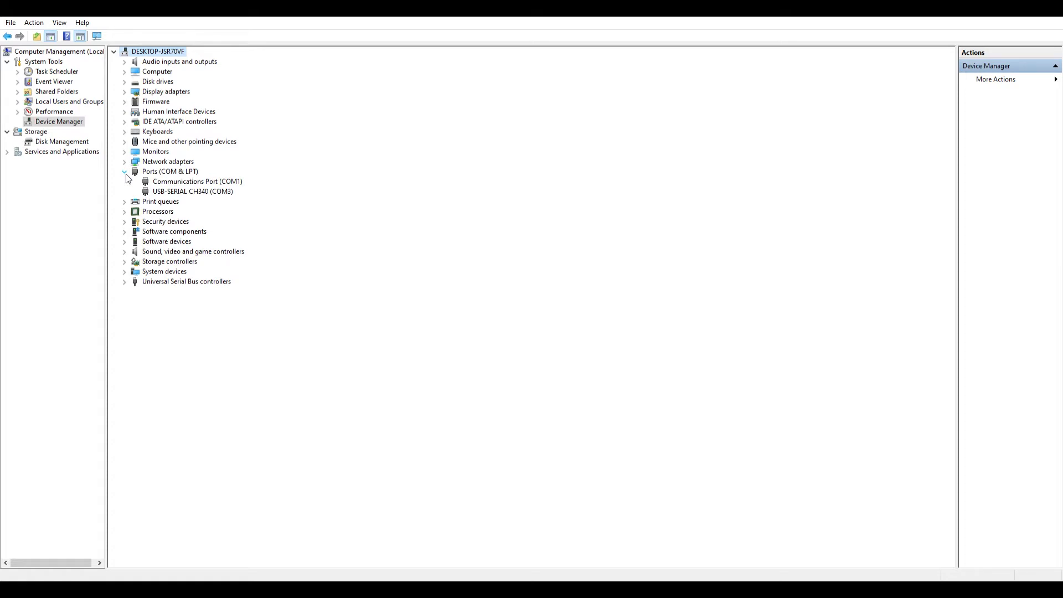
left_click(197, 193)
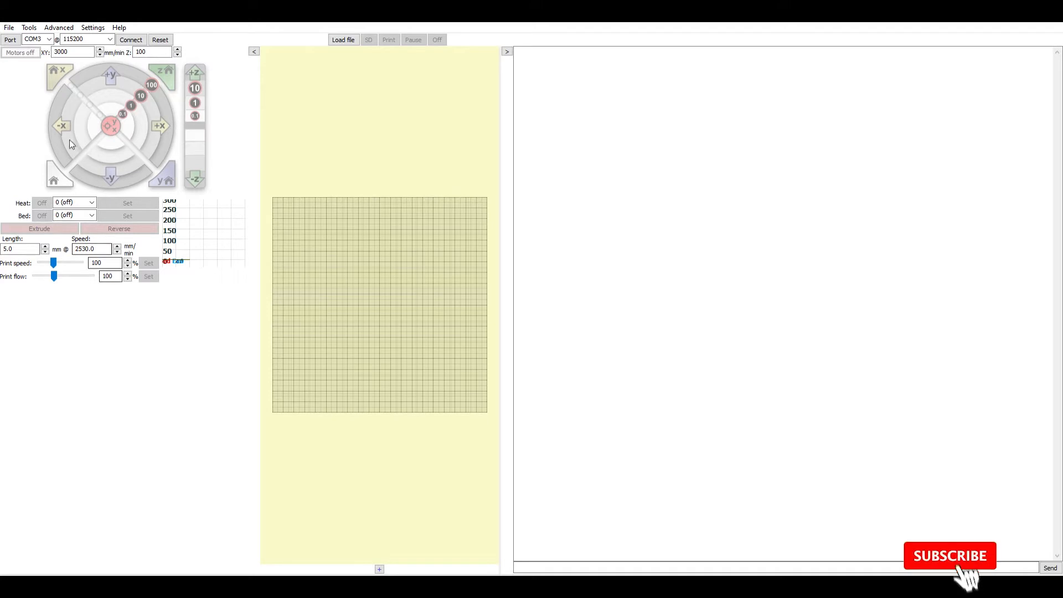
- Switch to Pronterface and connect to the printer on port COM3 at 115200 baud
left_click(49, 34)
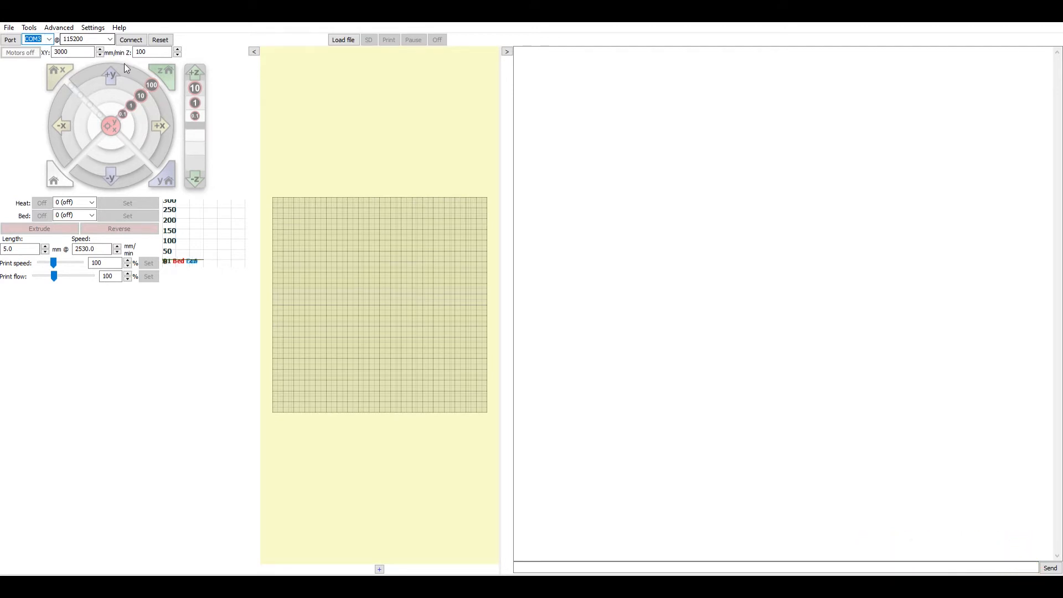
left_click(134, 35)
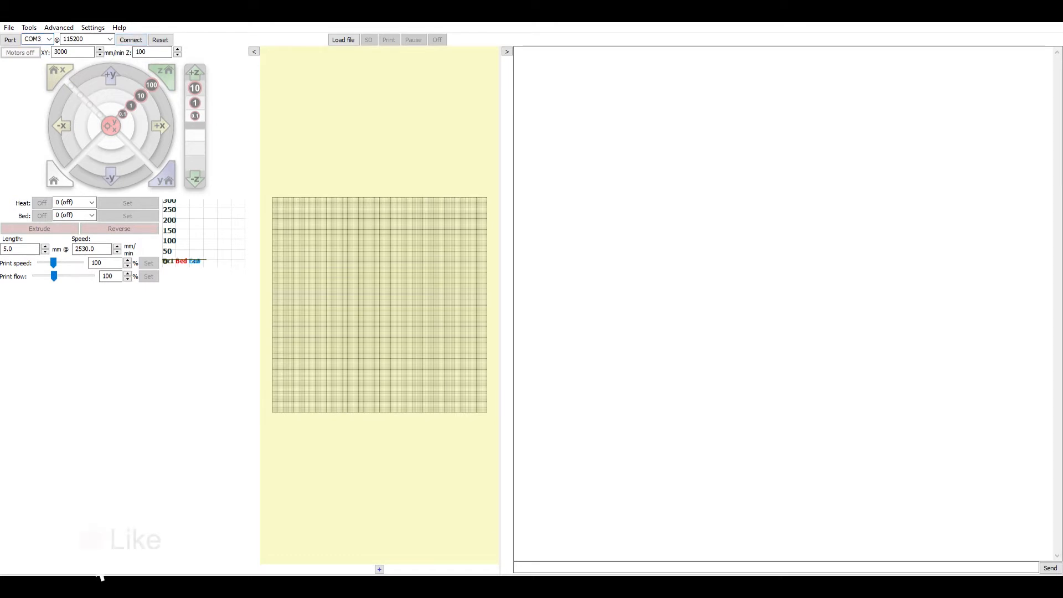
left_click(98, 580)
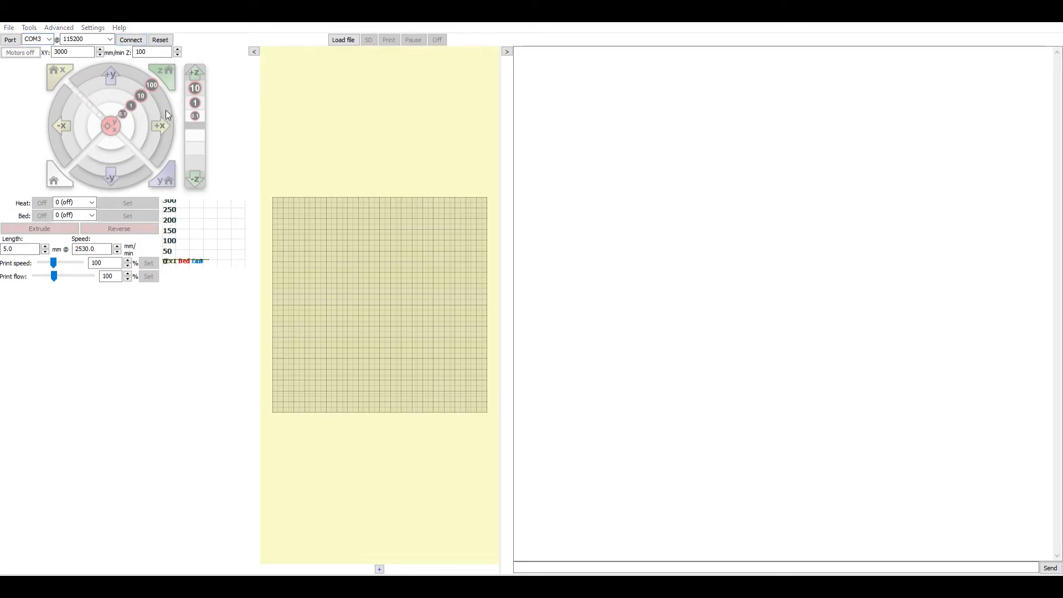
left_click(131, 39)
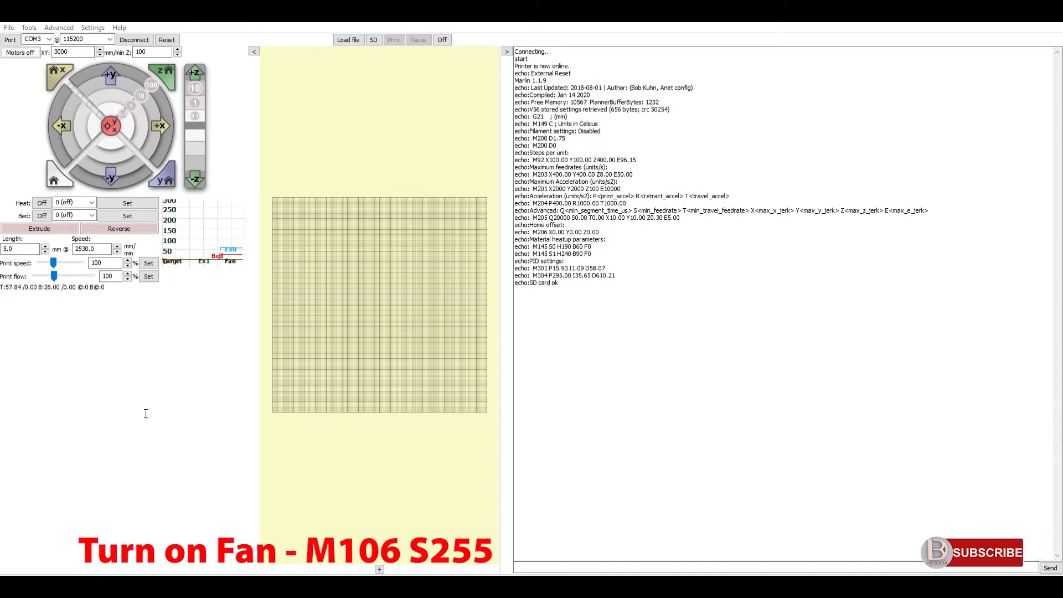
- Send M106 S255 to the printer to turn the fan on at full speed
left_click(550, 561)
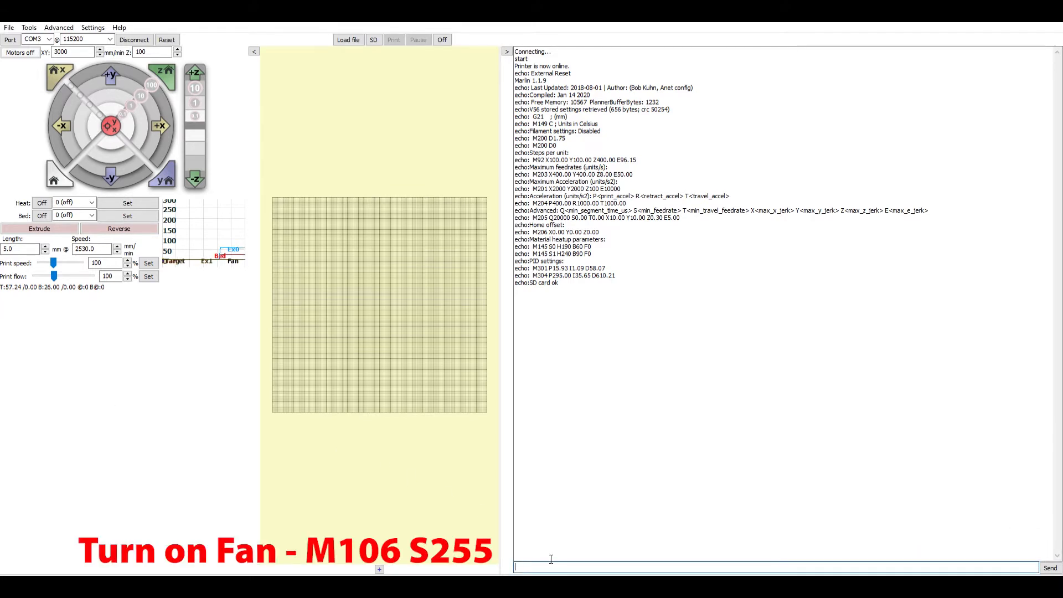
type("M106 S255")
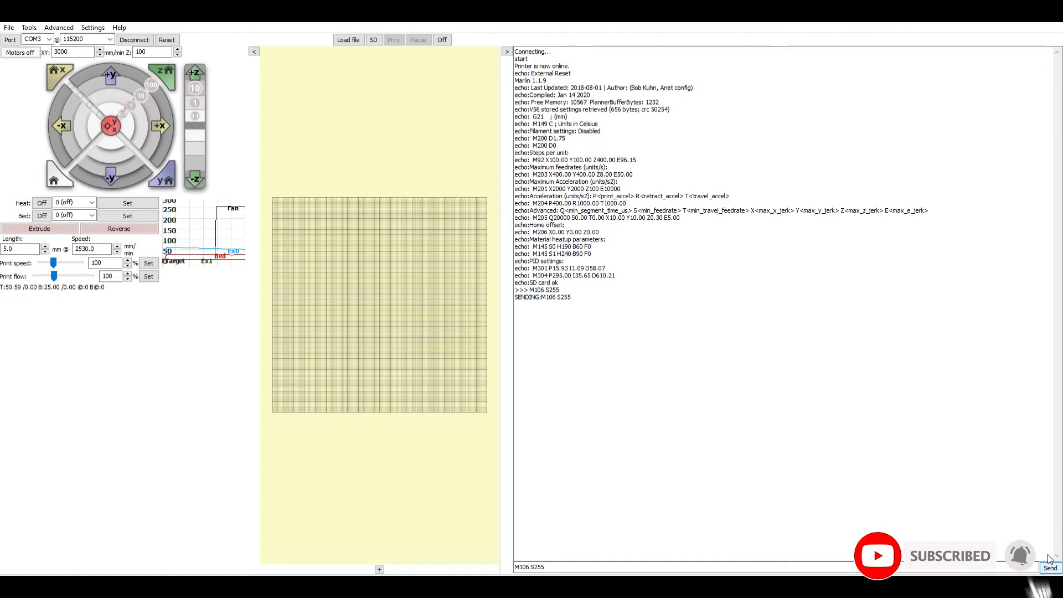
- Replace the fan command in the command line with the autotune command M303 E0 S200 C10
left_click_drag(549, 568, 514, 569)
key("BackSpace")
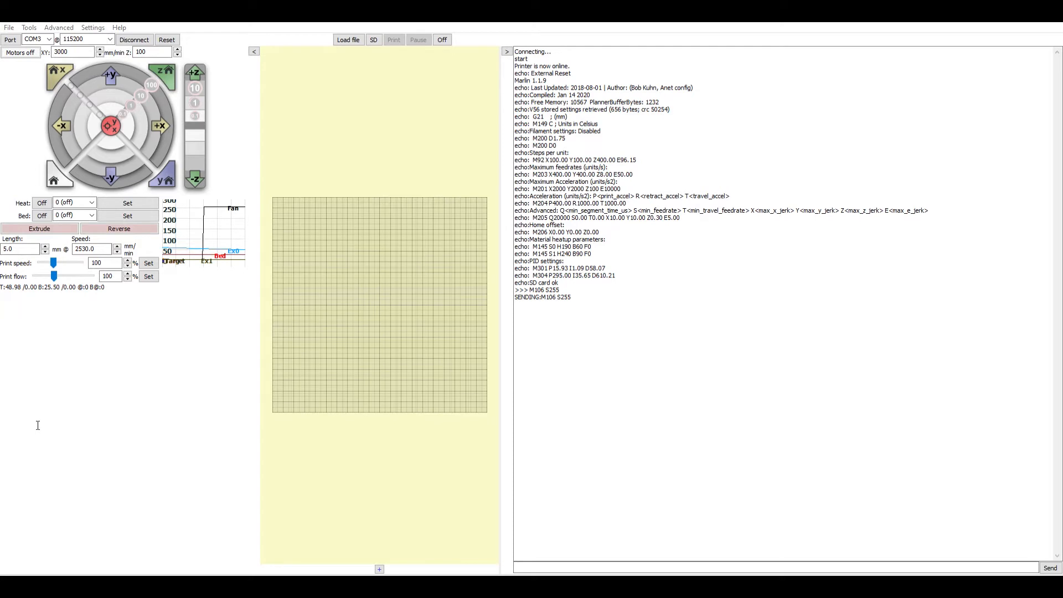
left_click(538, 564)
type("M303 E0 S200 C10")
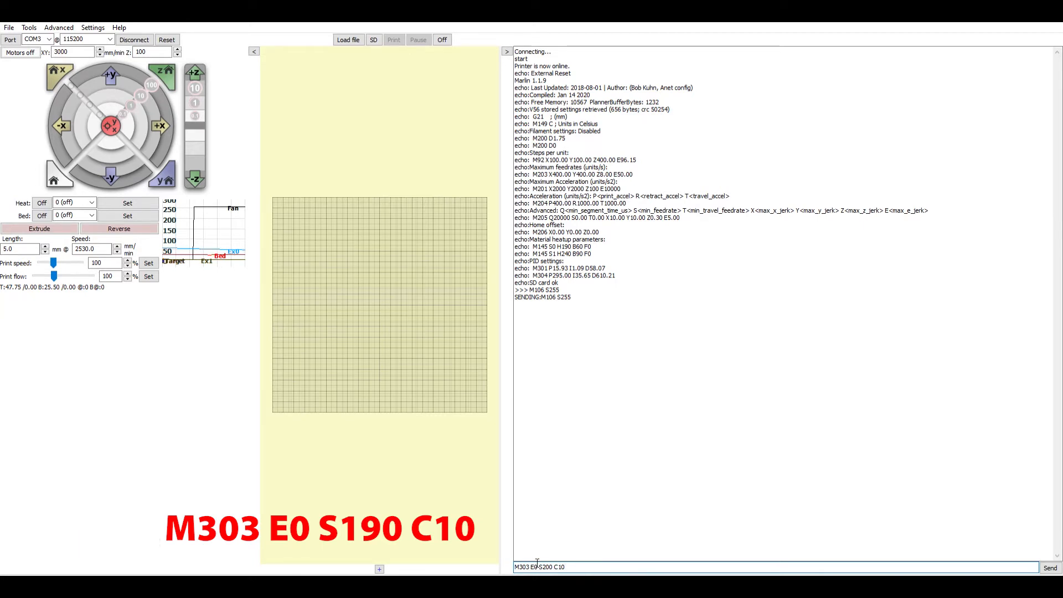
- Change the autotune target temperature to S190 and send the command to start the hotend PID autotune
left_click_drag(531, 566, 536, 565)
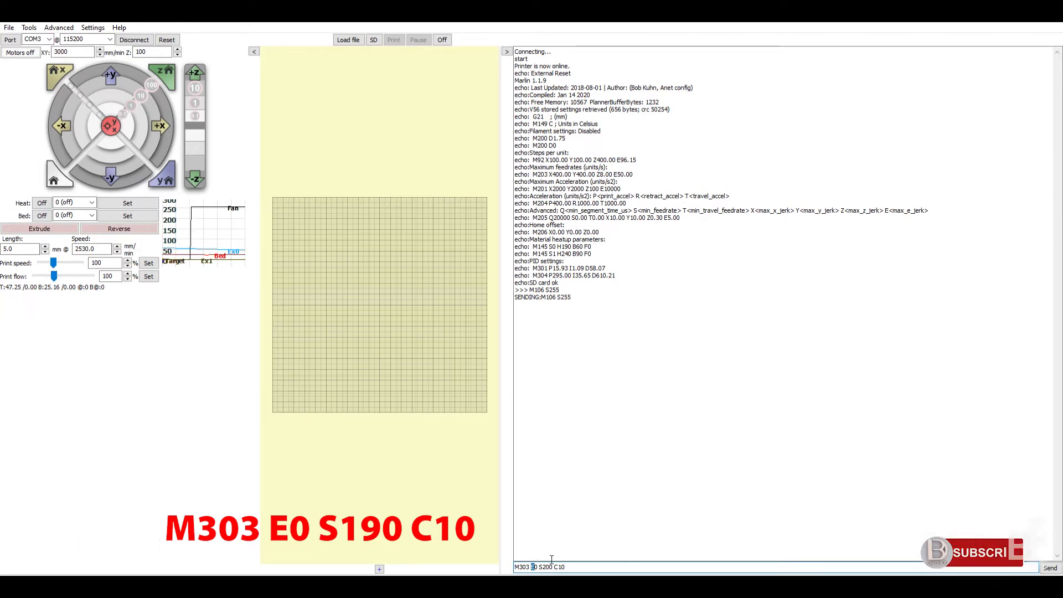
left_click(542, 564)
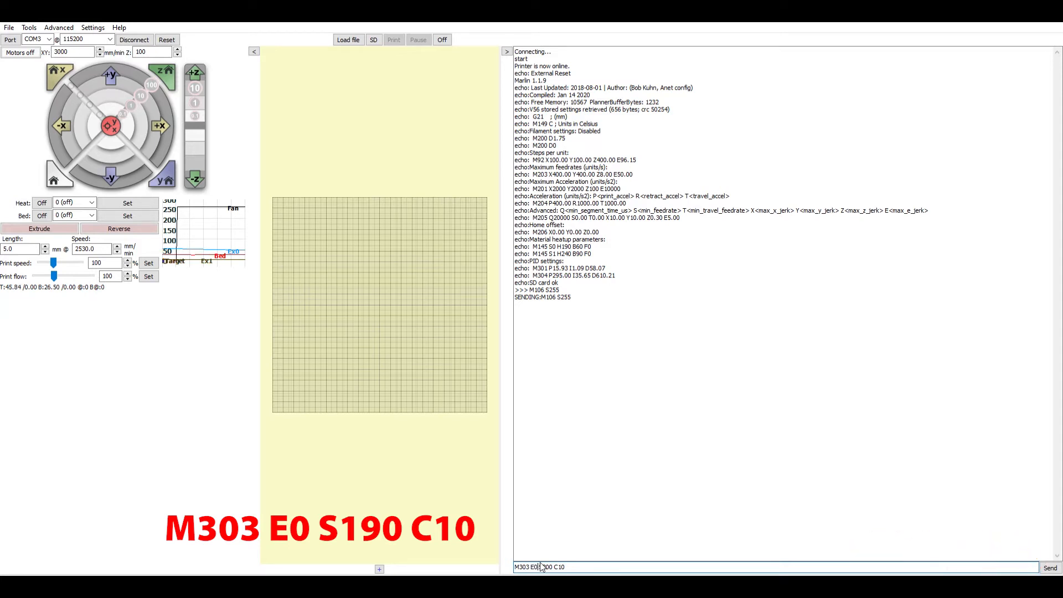
left_click_drag(543, 567, 553, 563)
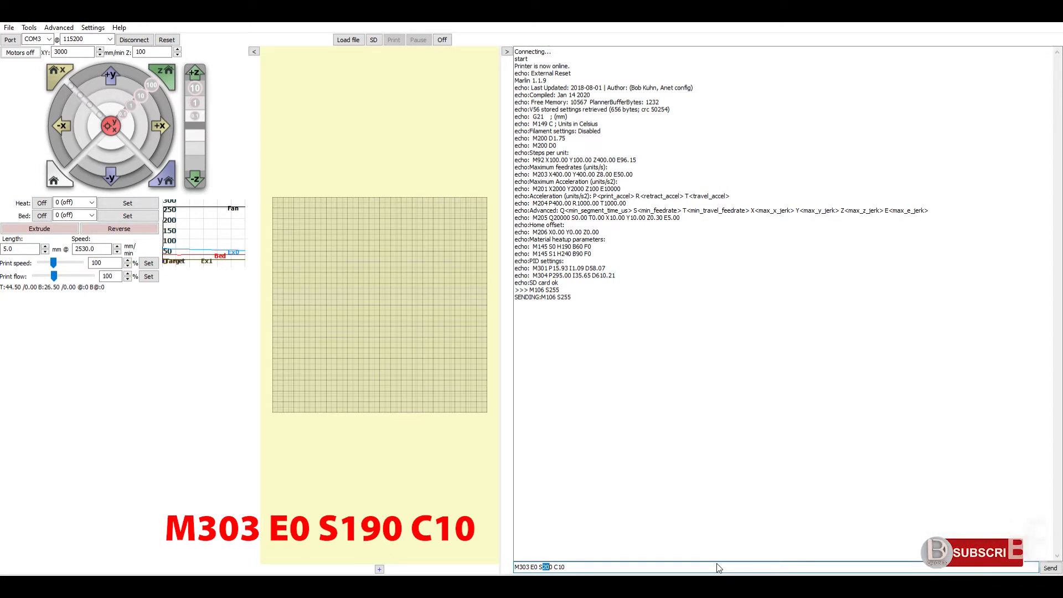
type("1")
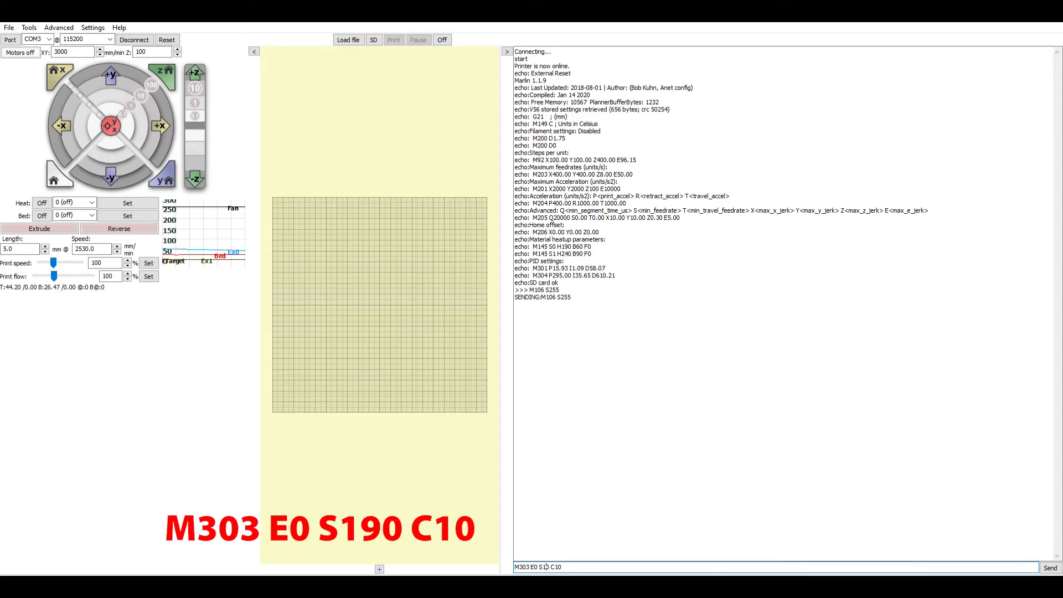
type("90")
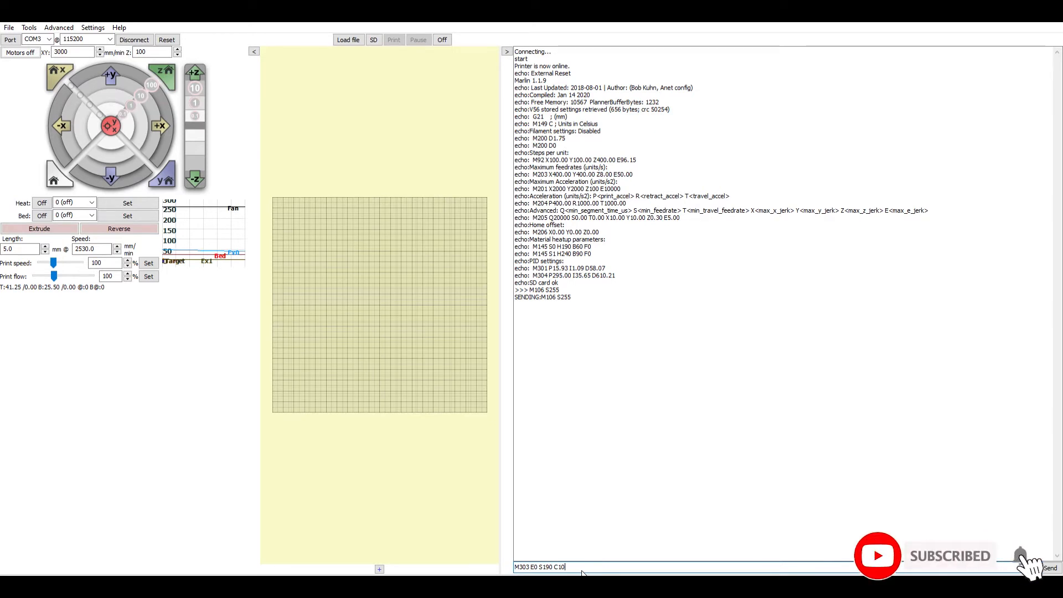
left_click(1050, 565)
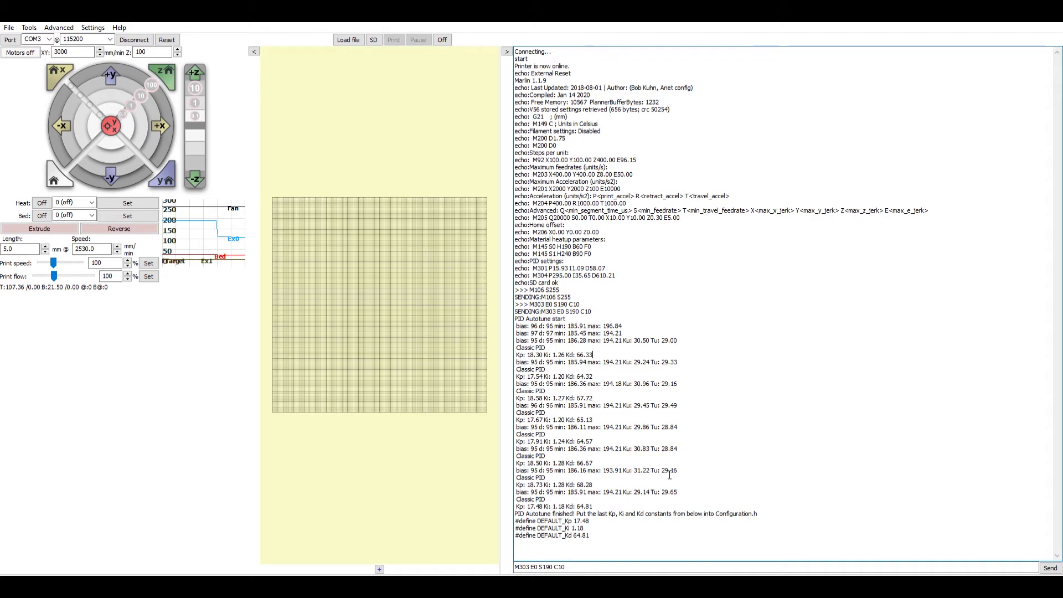
- Examine the final autotune constants, and replace the sent autotune command with the template M301 P I D
left_click_drag(595, 534, 520, 522)
left_click(610, 532)
left_click_drag(578, 564, 468, 571)
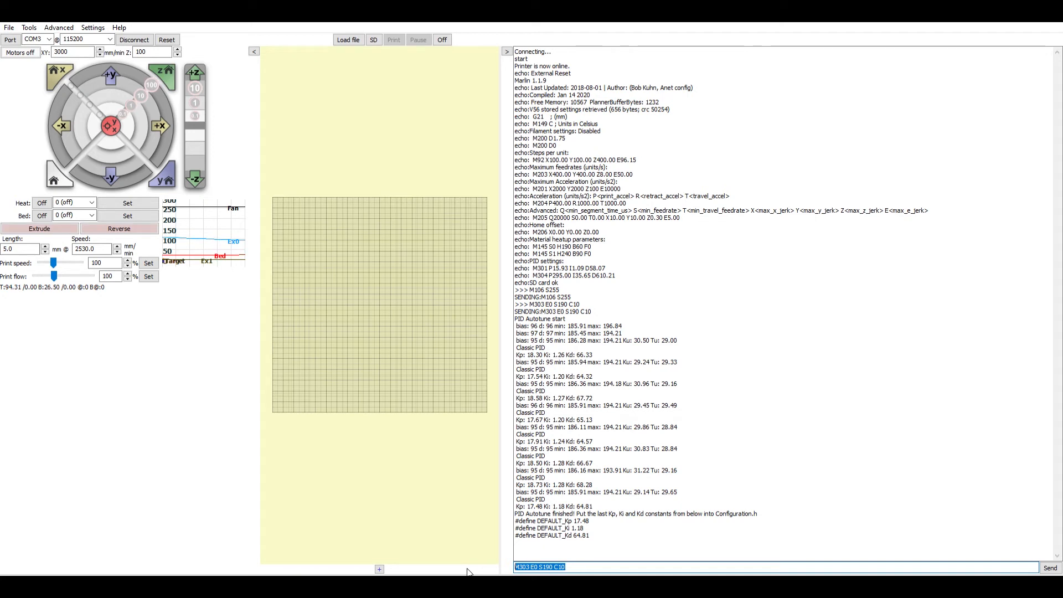
key("BackSpace")
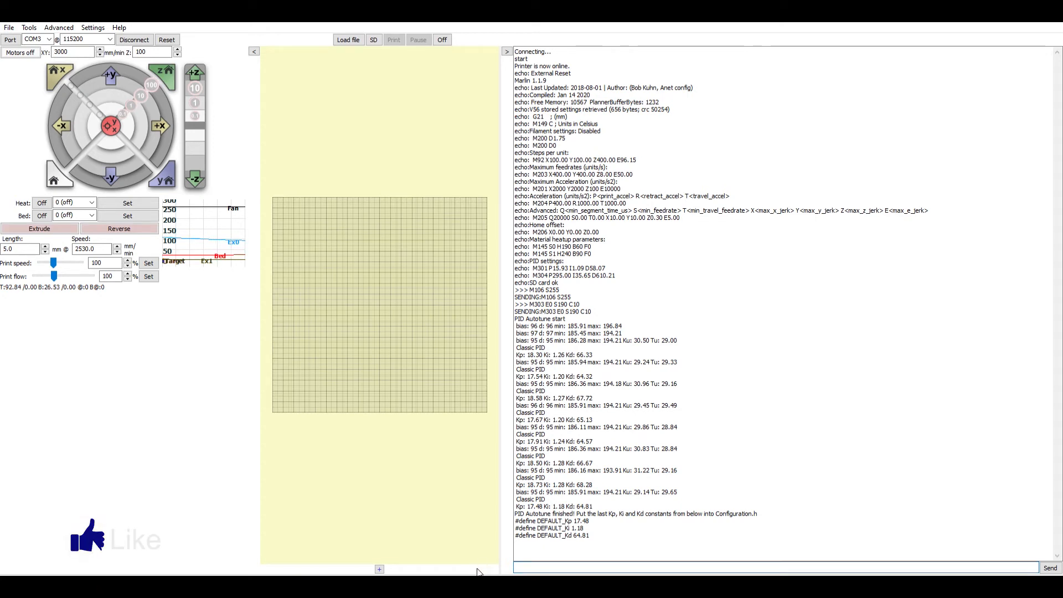
type("M301 P I D")
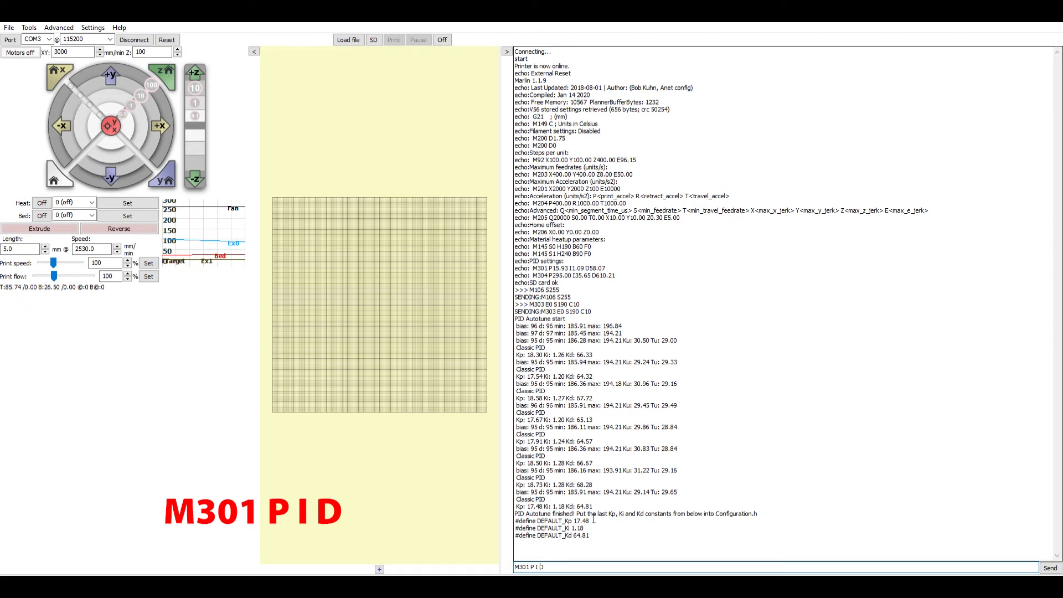
- Fill the autotuned Kp and Ki constants into the M301 command as P17.48 and I1.18
left_click_drag(590, 521, 574, 520)
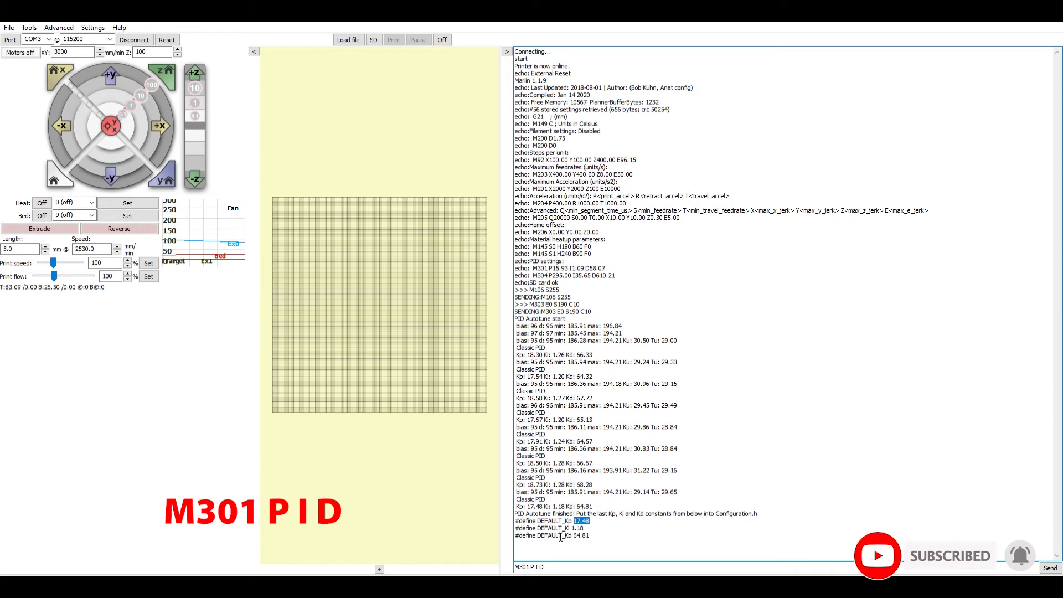
left_click(532, 566)
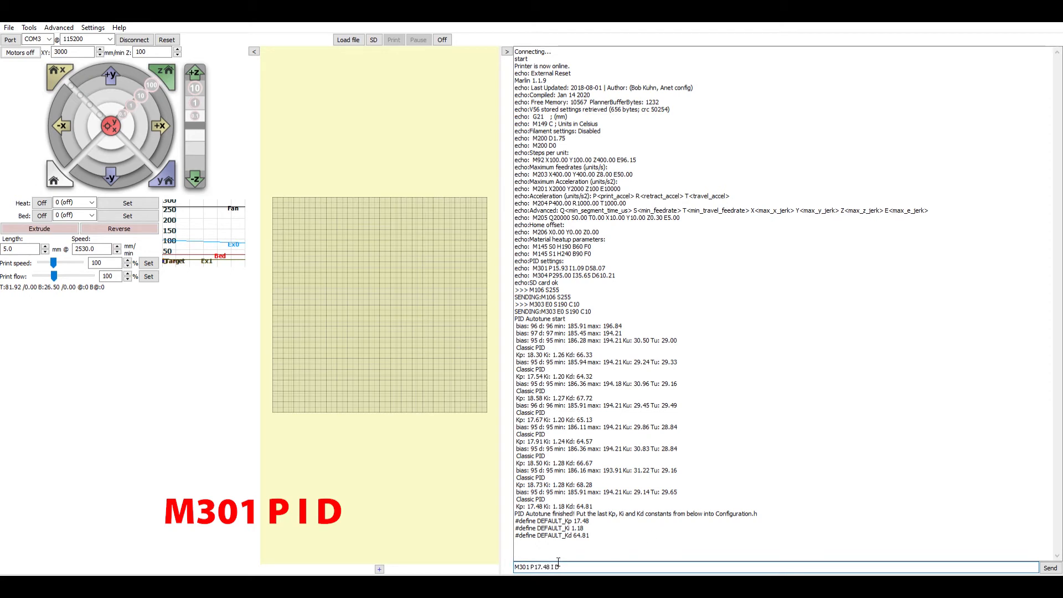
left_click_drag(589, 529, 572, 527)
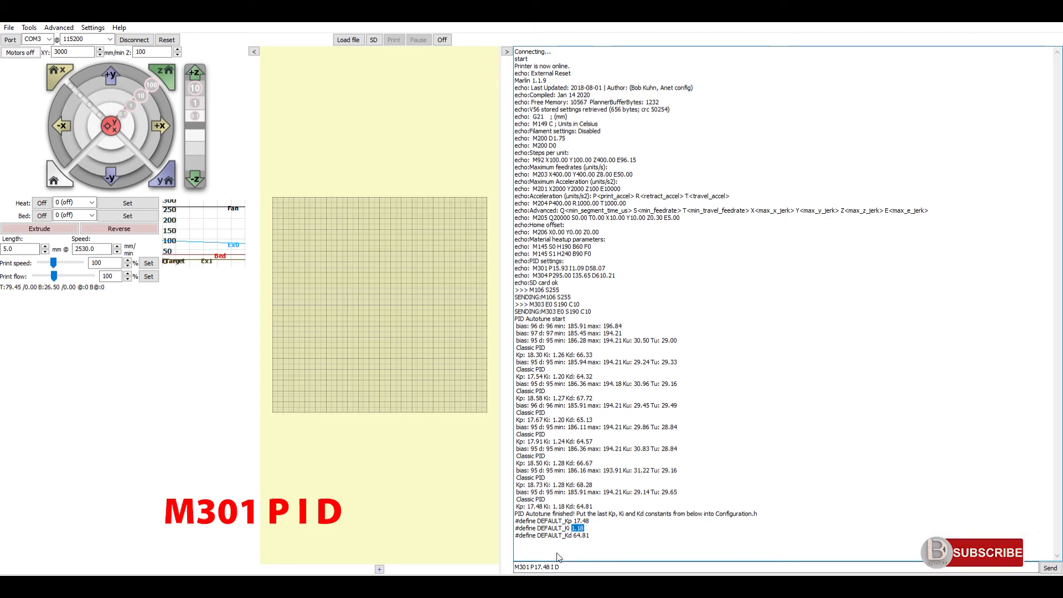
left_click(648, 569)
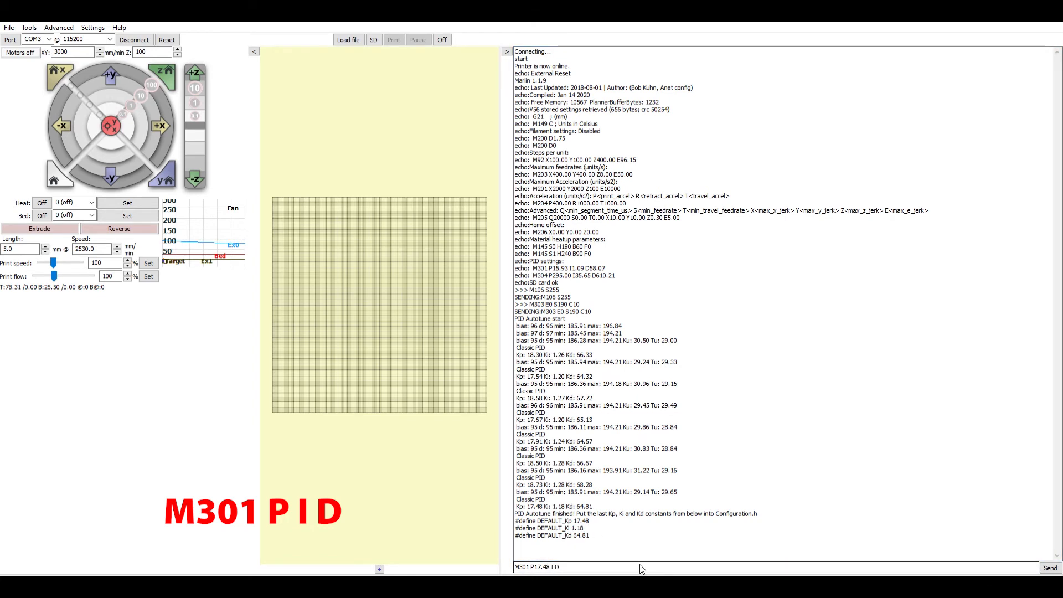
type("1.18")
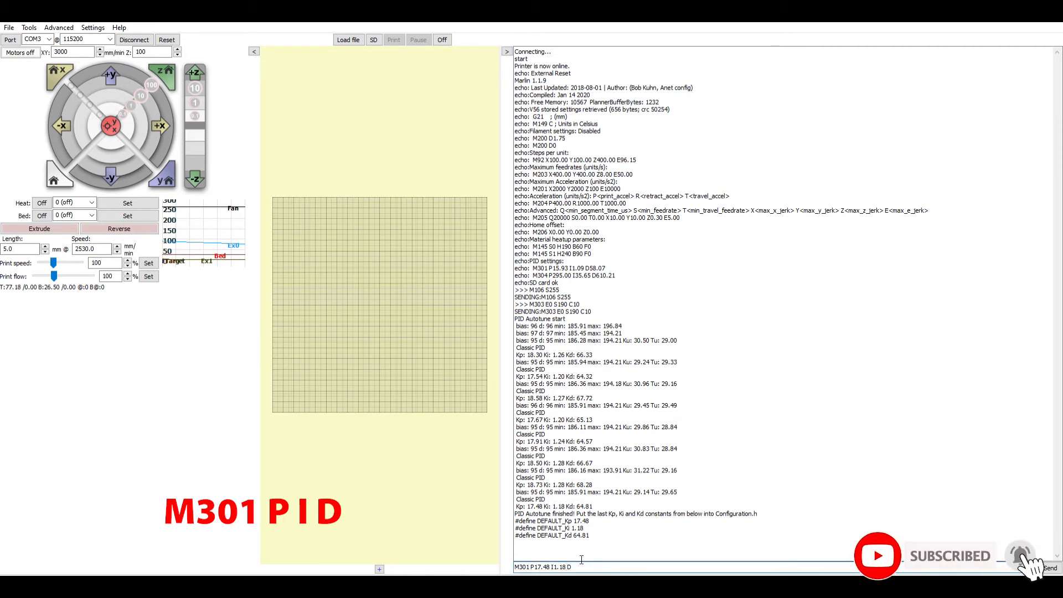
- Add the autotuned Kd constant as D64.81 and send the completed M301 command
left_click_drag(592, 534, 582, 534)
double_click(582, 534)
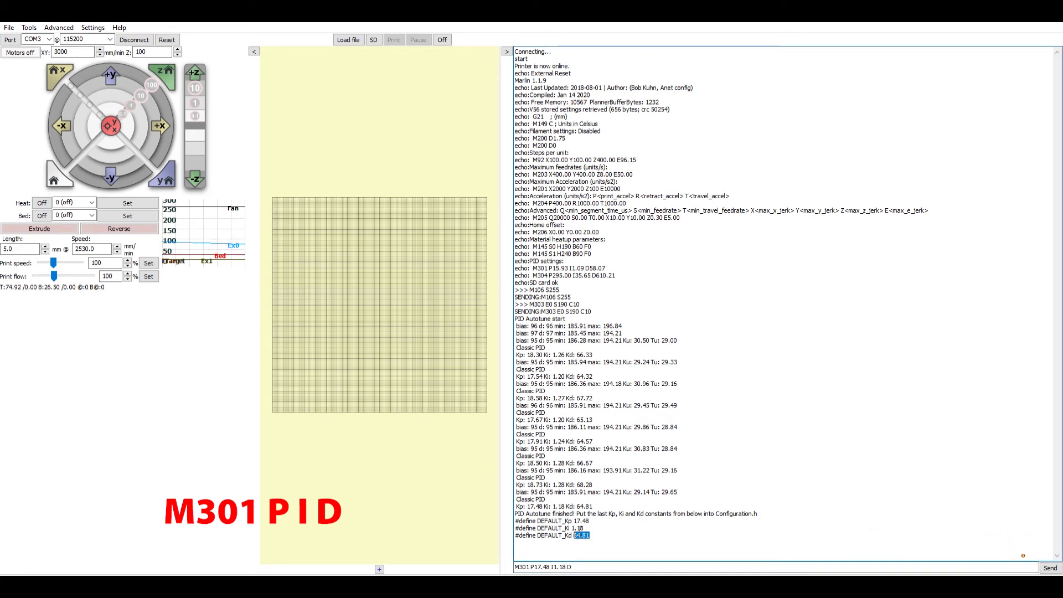
left_click(597, 569)
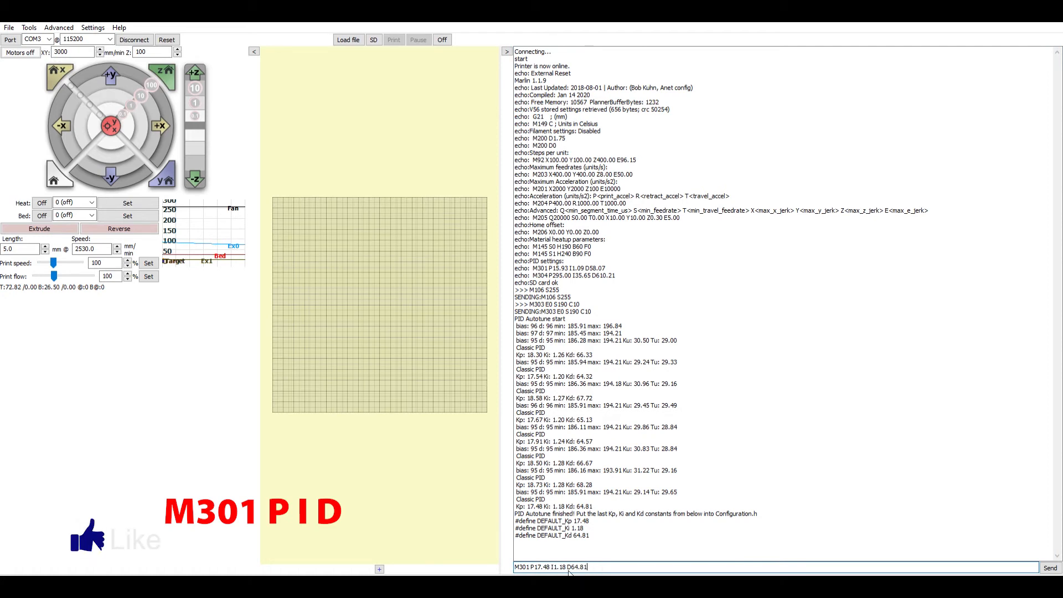
left_click(1049, 565)
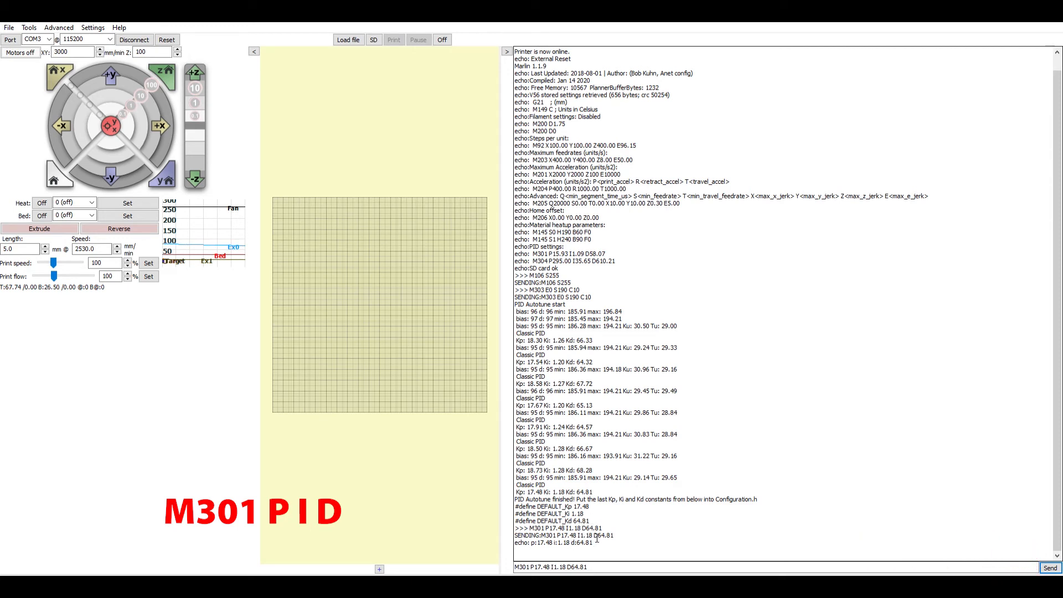
- Clear the command line and send M500 to store the new PID settings in the printer
left_click(617, 563)
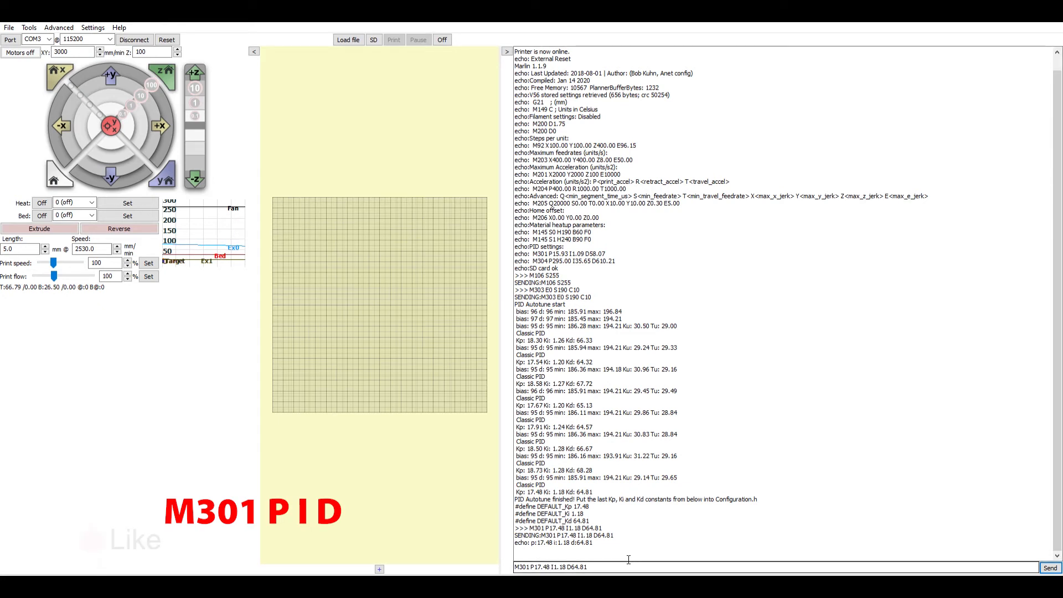
key("ctrl+a")
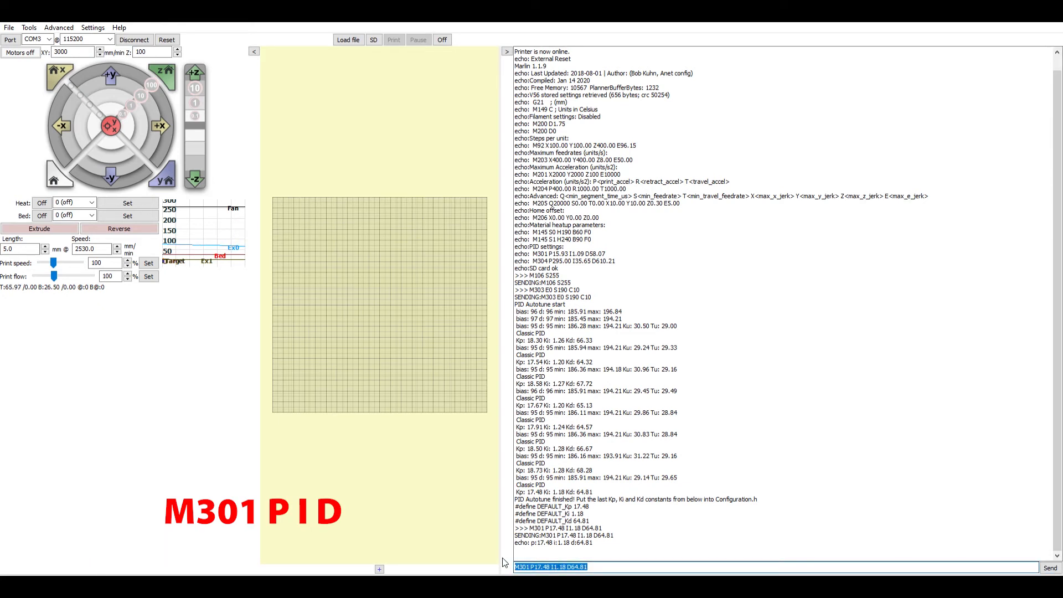
key("BackSpace")
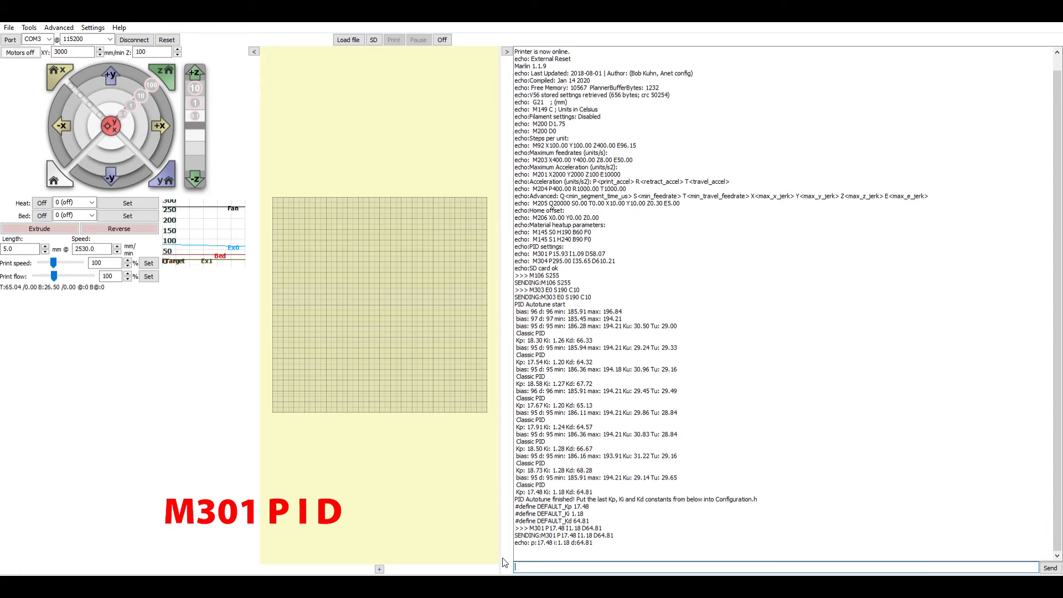
type("M5")
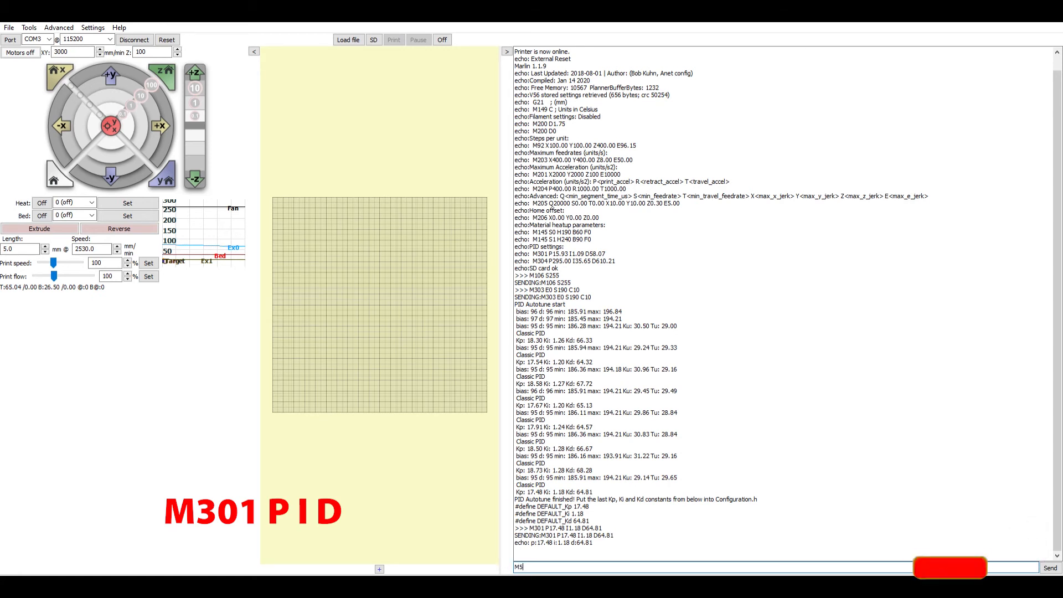
type("00")
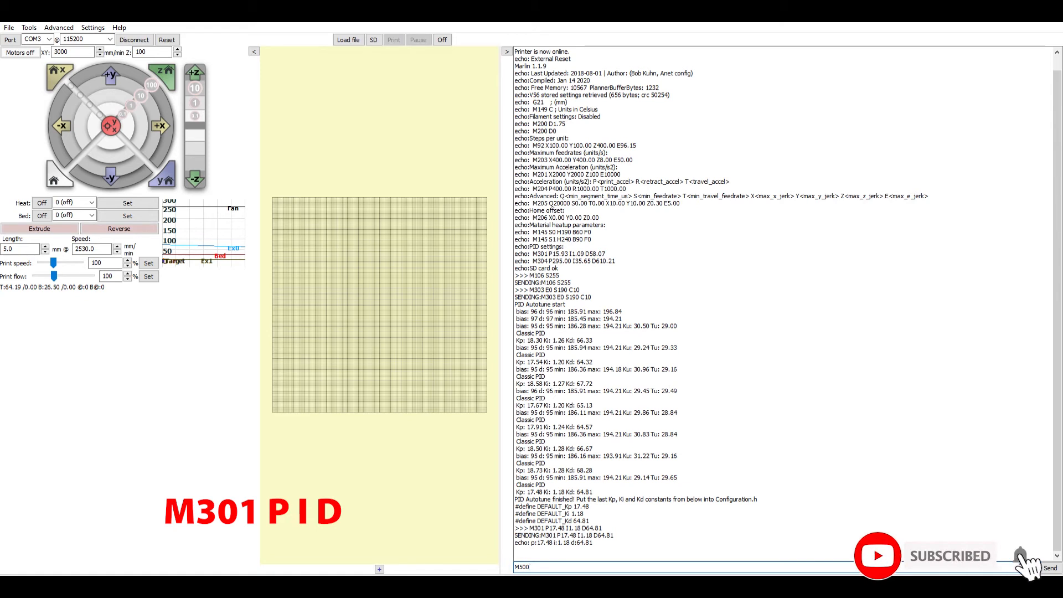
key("Return")
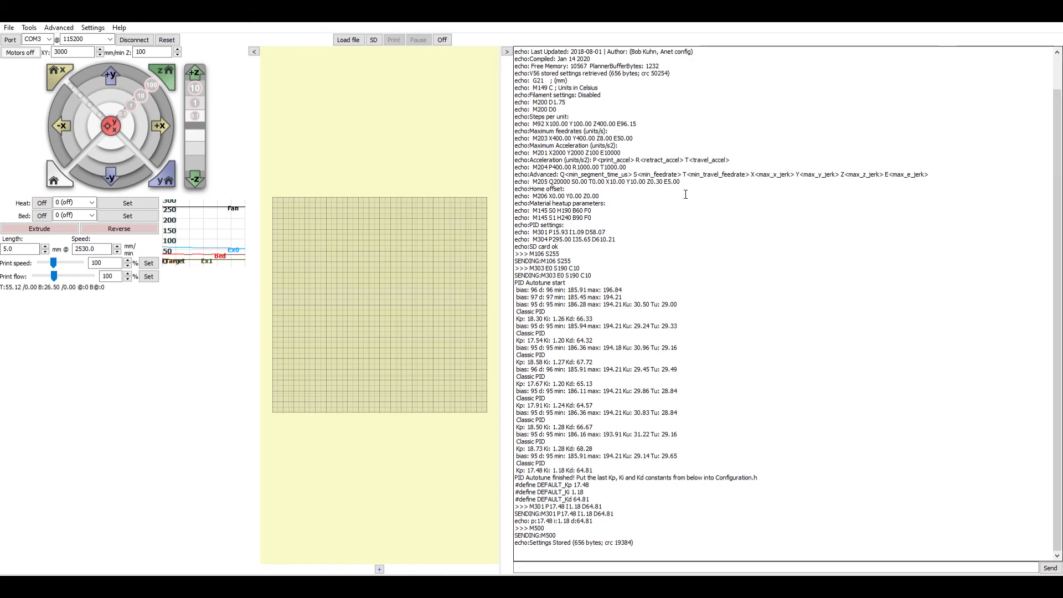
- Send M503 to list the printer's stored settings, and compare the reported M301 PID values with the autotuned constants
left_click(548, 563)
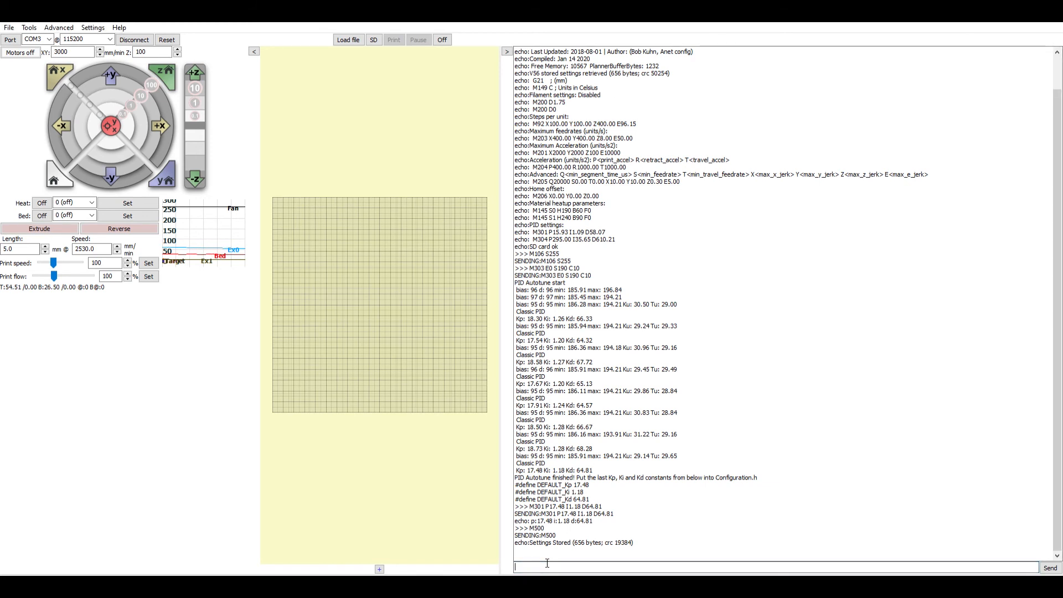
type("M503")
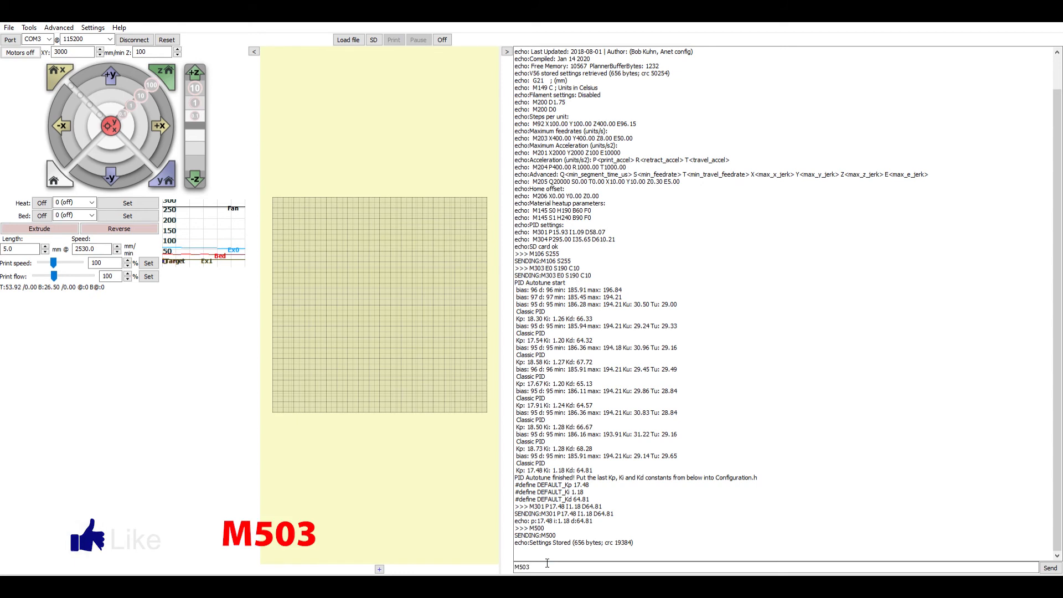
key("Return")
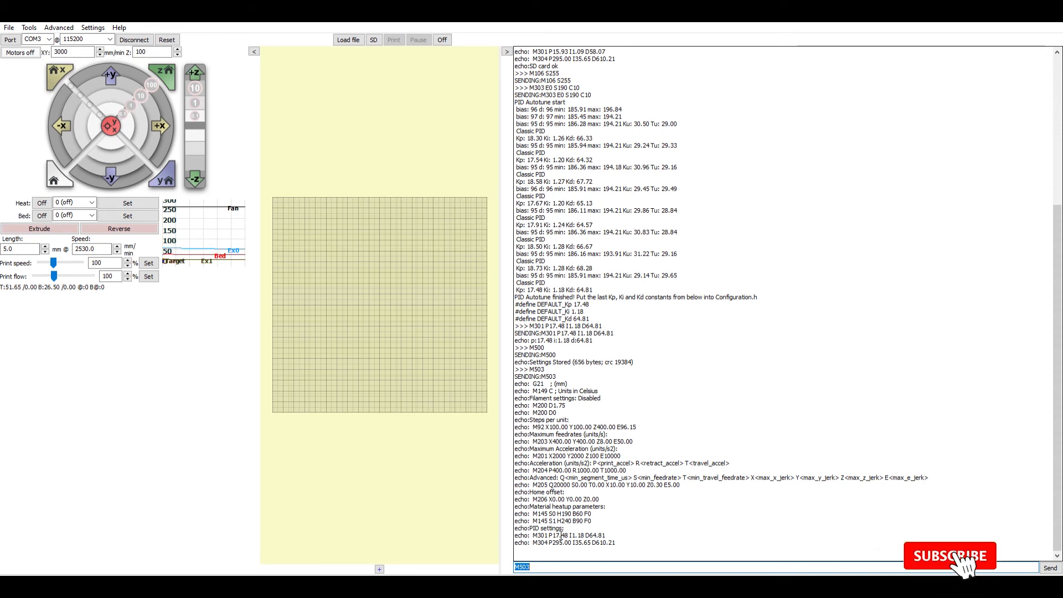
left_click_drag(552, 536, 560, 535)
left_click_drag(565, 529, 590, 533)
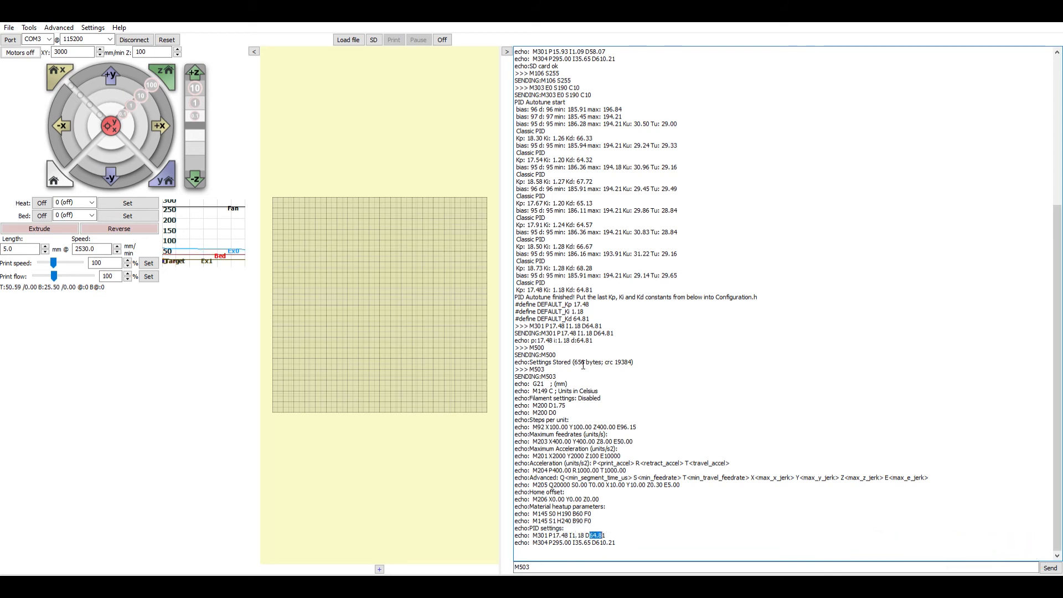
left_click_drag(590, 304, 576, 305)
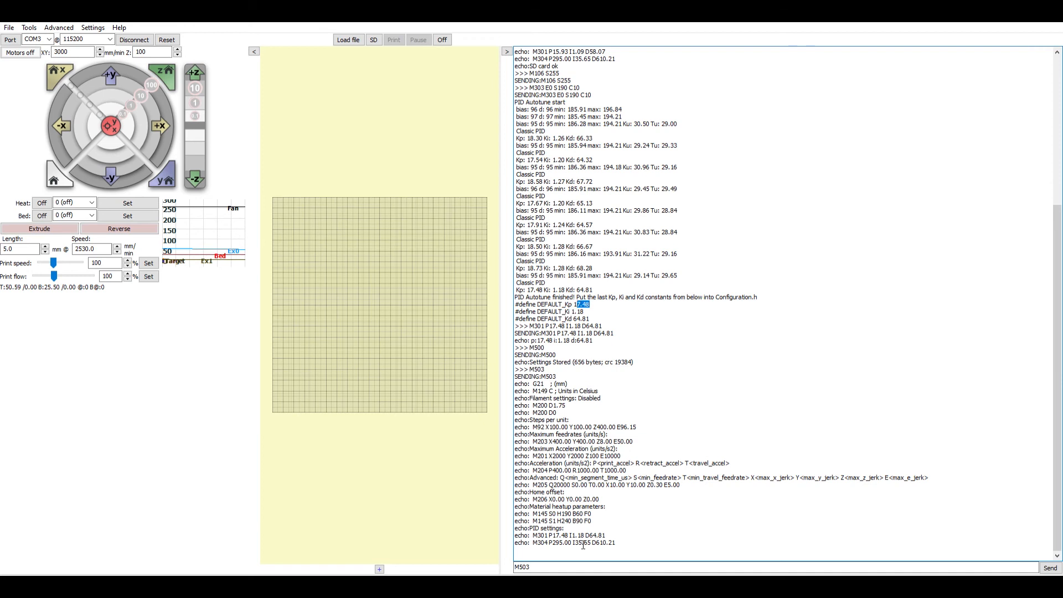
left_click(459, 547)
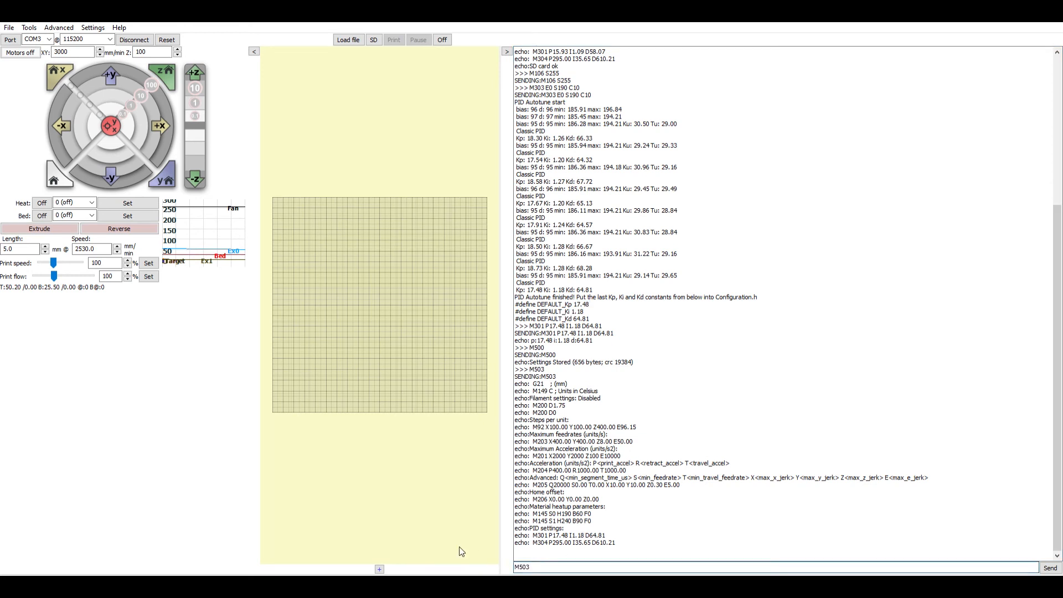
double_click(517, 565)
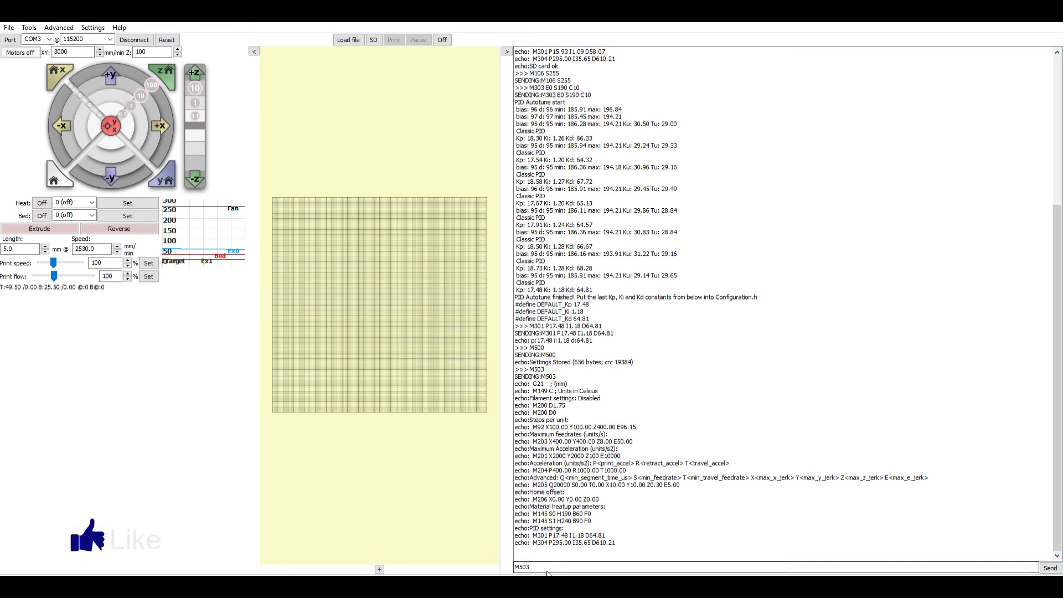
key("BackSpace")
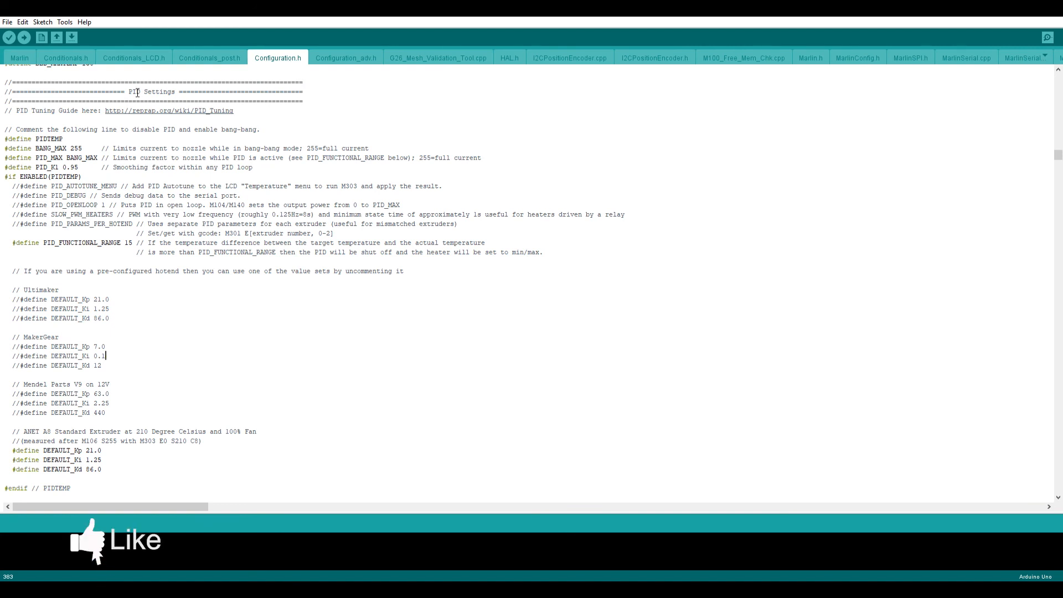
- Switch to the Marlin firmware's Configuration.h in the Arduino IDE and examine the ANET A8 default Kp and Ki under PID Settings
left_click_drag(129, 91, 172, 94)
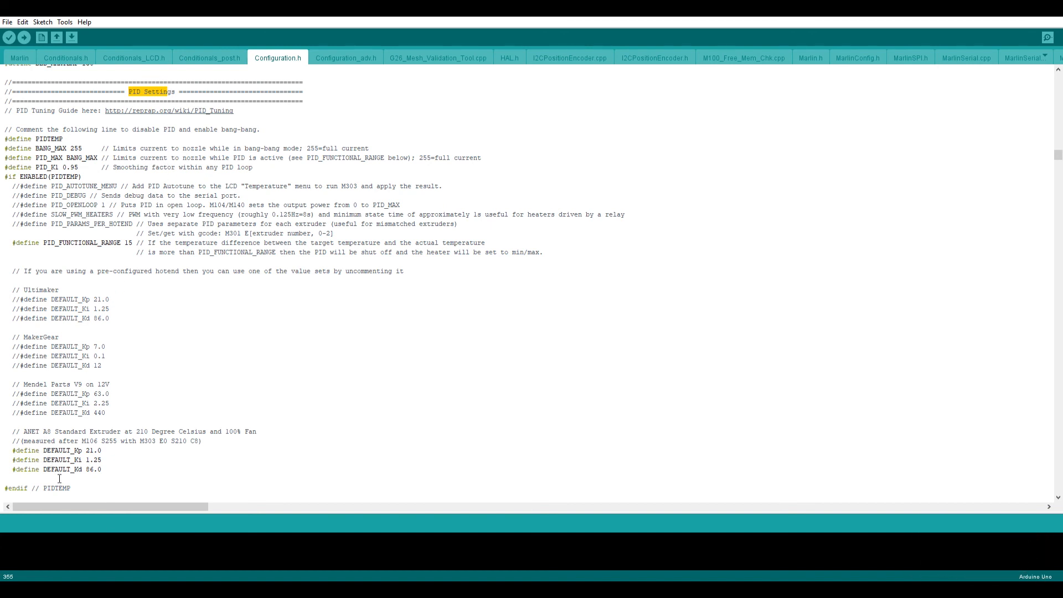
left_click_drag(86, 451, 102, 451)
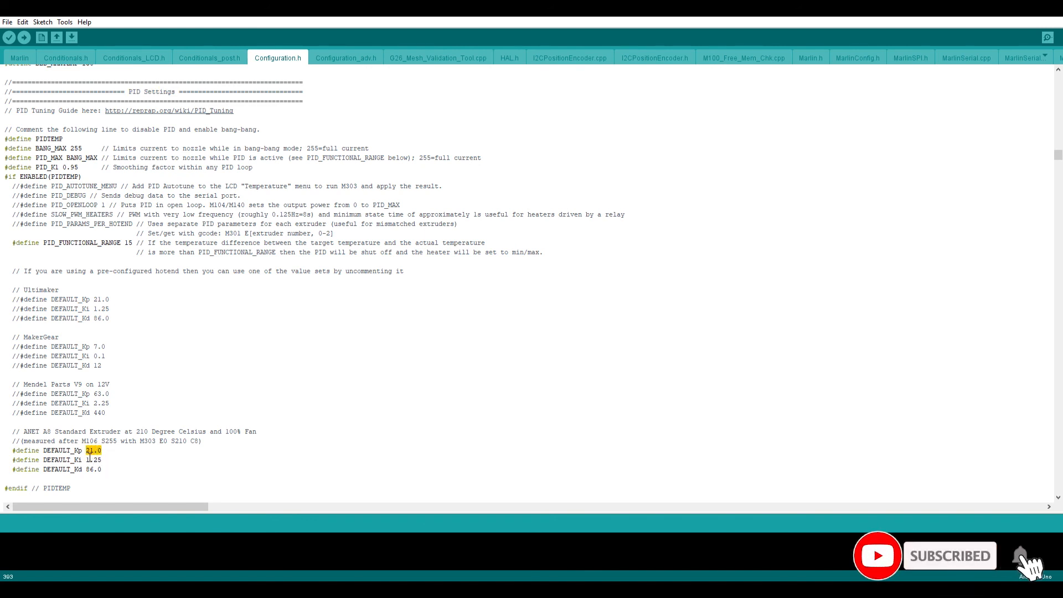
left_click_drag(106, 464, 92, 463)
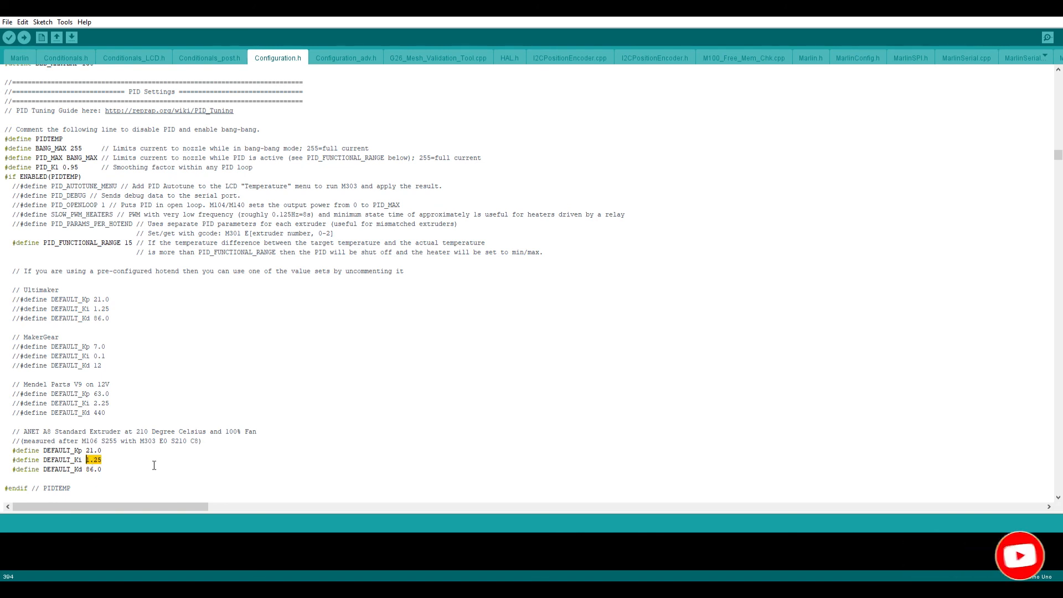